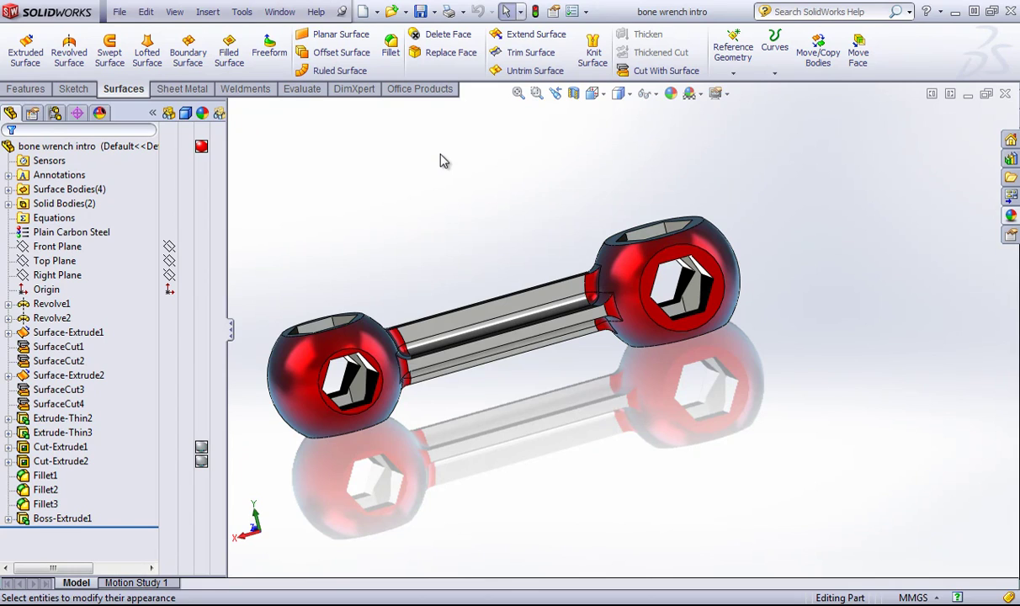
- Enable the PhotoView 360 add-in for the current session
{"action": "left_click", "coordinate": [230, 330]}
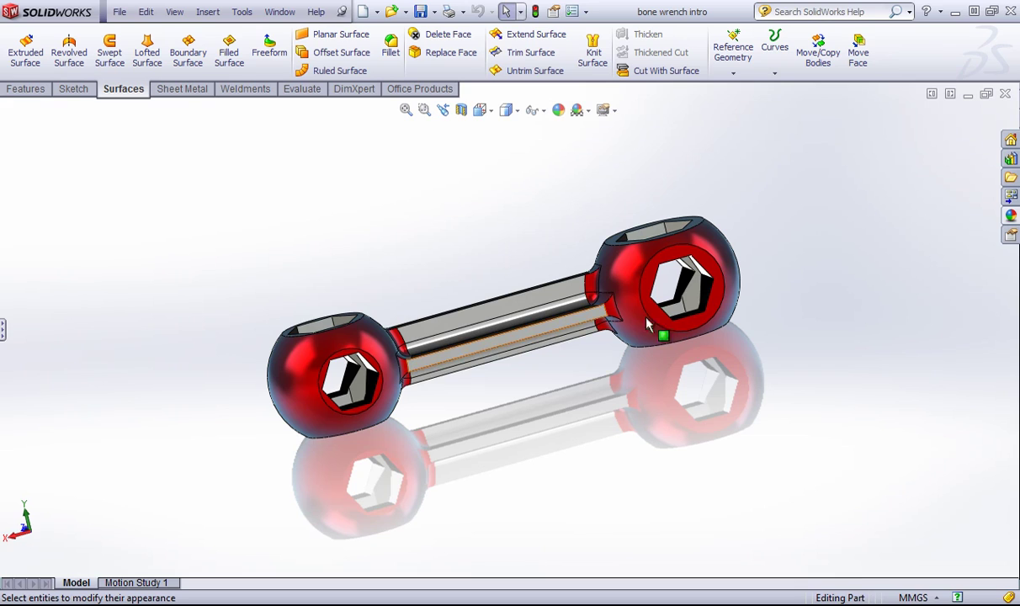
{"action": "left_click", "coordinate": [587, 12]}
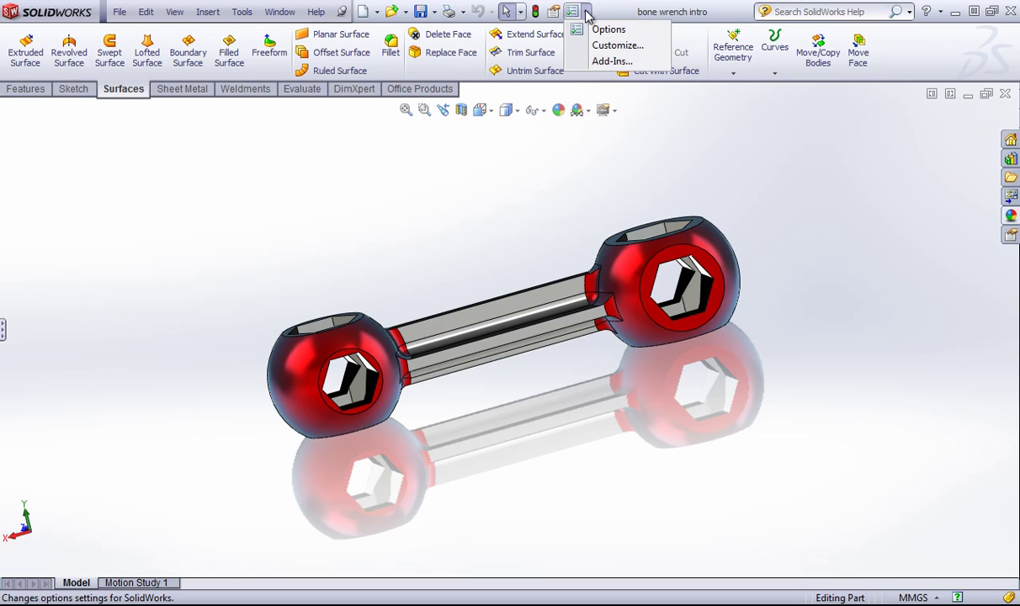
{"action": "left_click", "coordinate": [609, 62]}
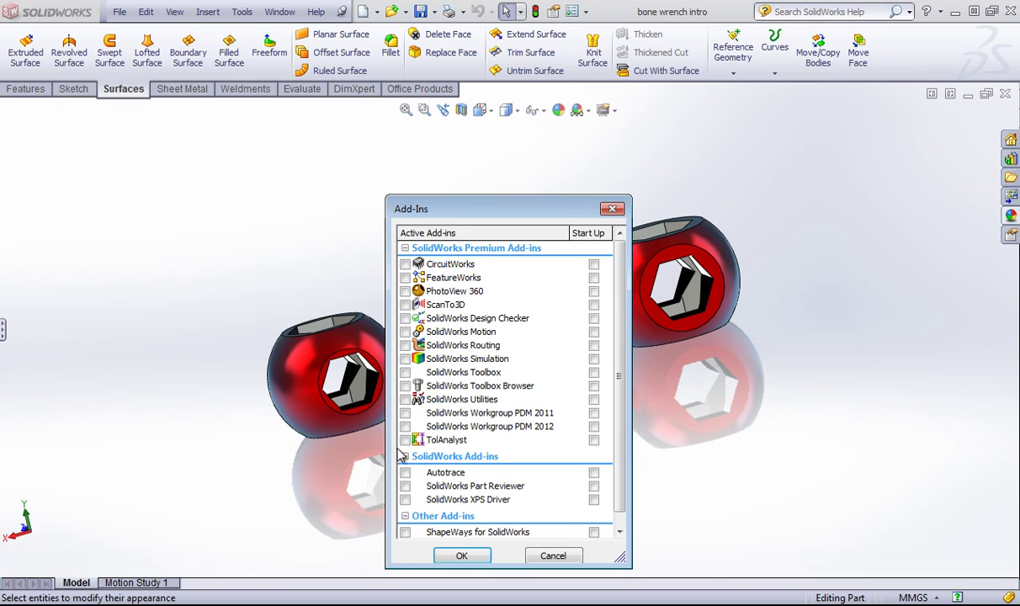
{"action": "left_click", "coordinate": [405, 292]}
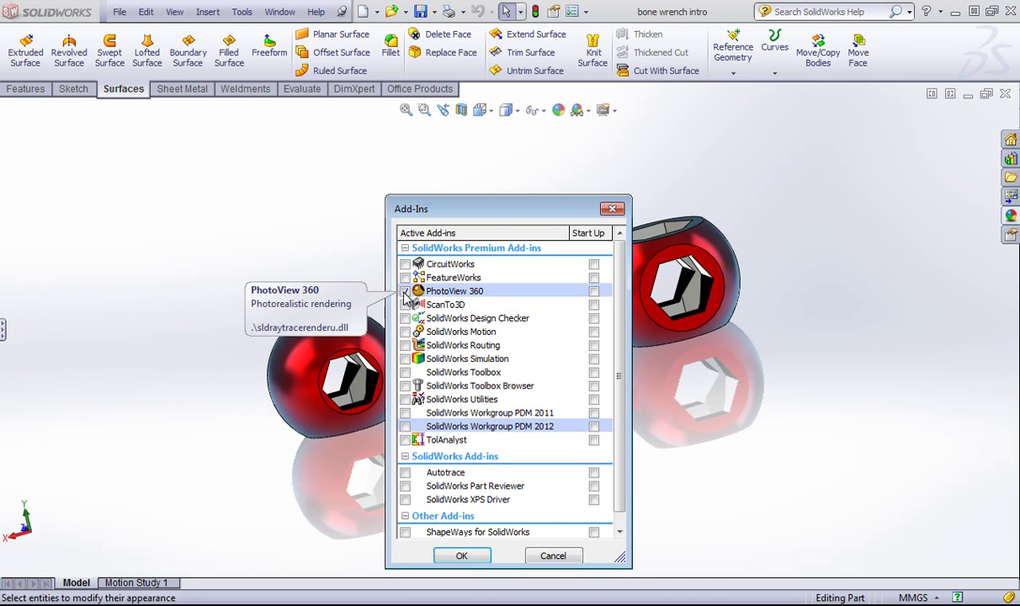
{"action": "left_click", "coordinate": [462, 558]}
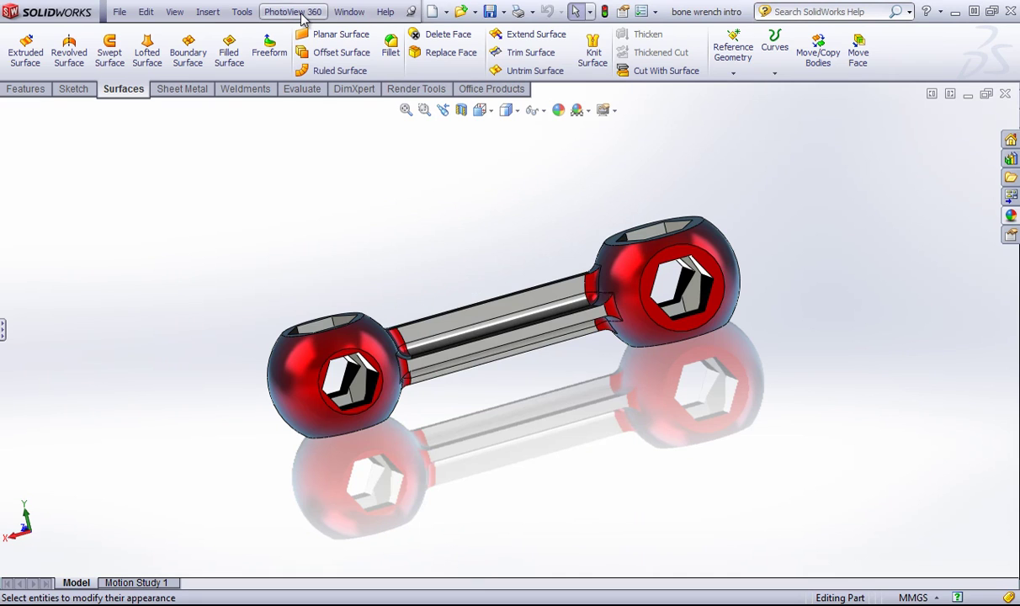
- Preview the rendered wrench in a separate PhotoView 360 preview window, close it, and restore the feature tree
{"action": "left_click", "coordinate": [297, 13]}
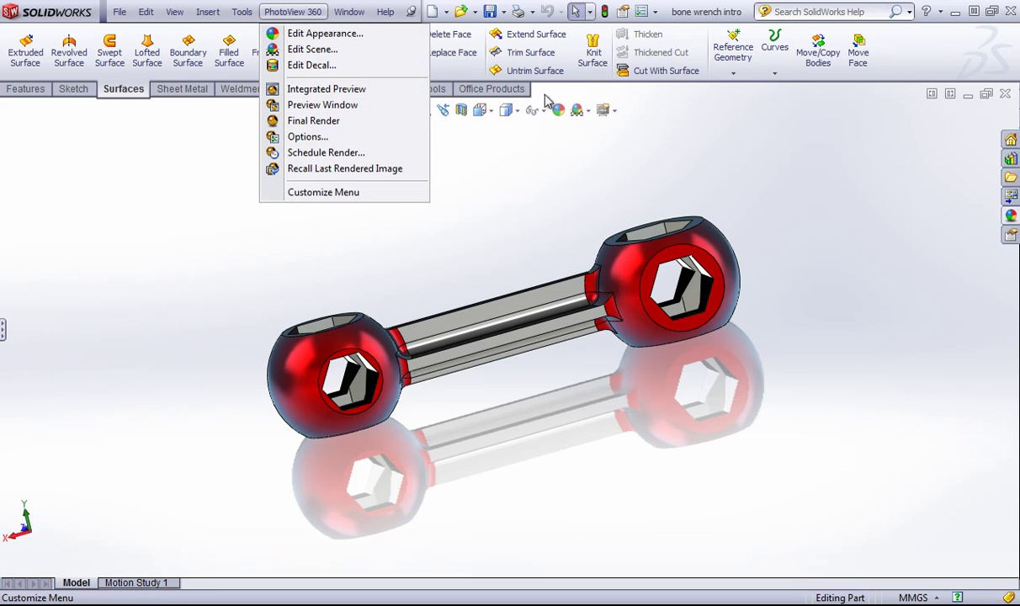
{"action": "left_click", "coordinate": [440, 89]}
{"action": "left_click", "coordinate": [427, 87]}
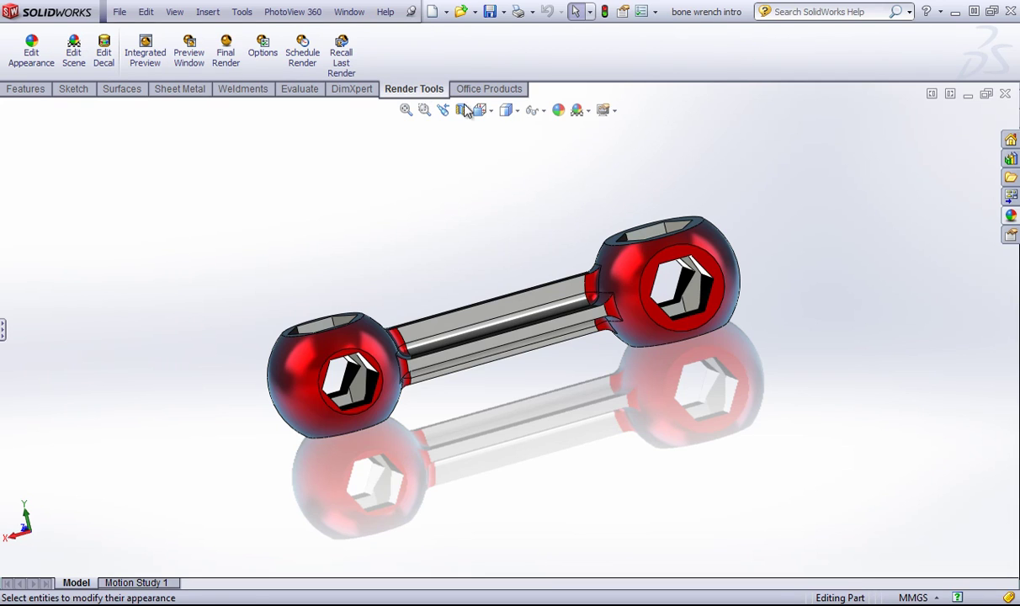
{"action": "left_click", "coordinate": [189, 59]}
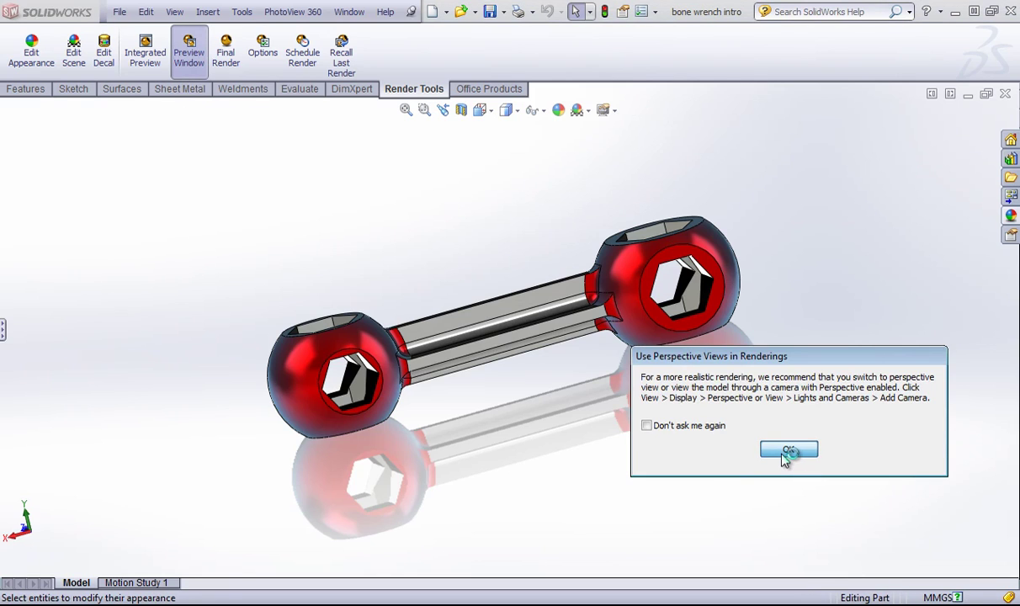
{"action": "left_click", "coordinate": [788, 451]}
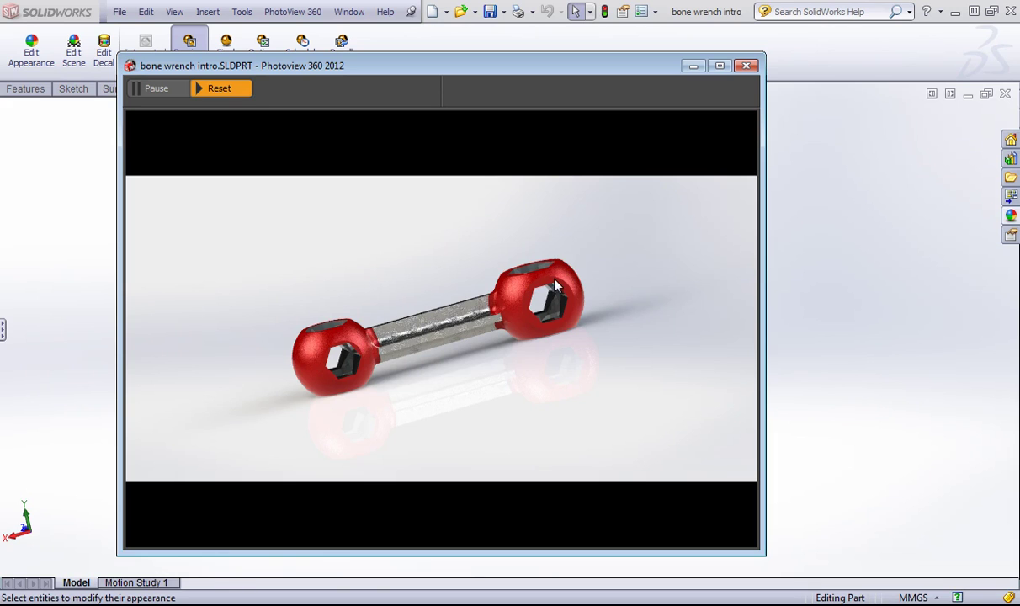
{"action": "left_click", "coordinate": [748, 67]}
{"action": "left_click", "coordinate": [4, 328]}
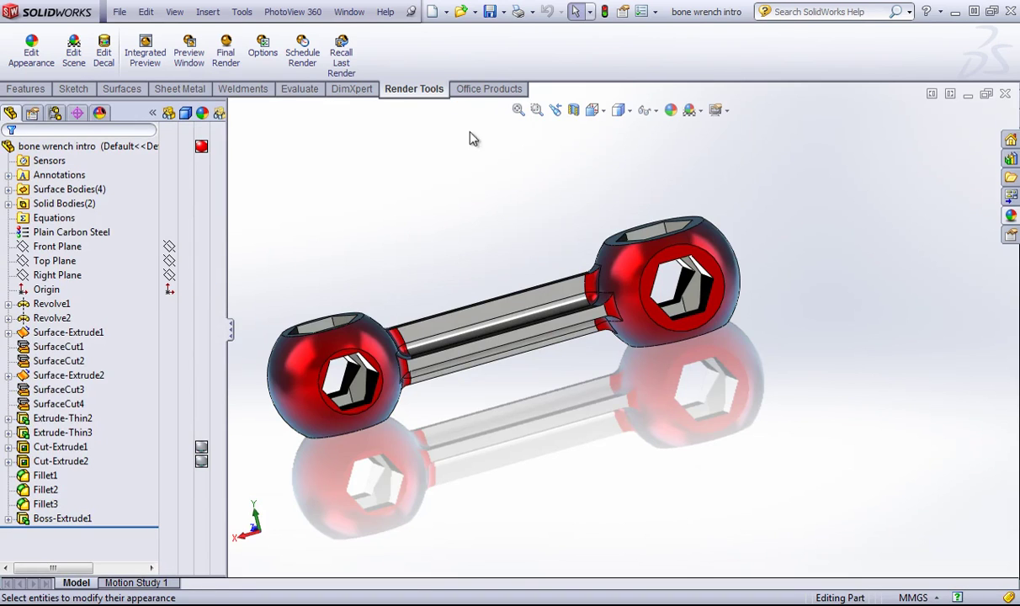
- Set the PhotoView 360 output image size to 800x600 (4:3) and both final and preview render quality to Good
{"action": "left_click", "coordinate": [265, 66]}
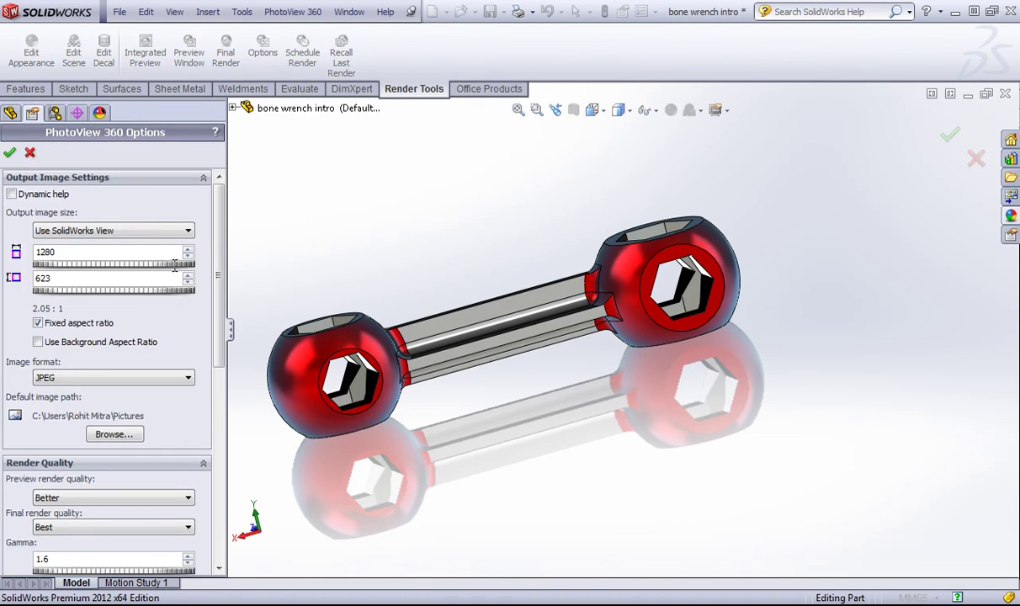
{"action": "left_click", "coordinate": [91, 231]}
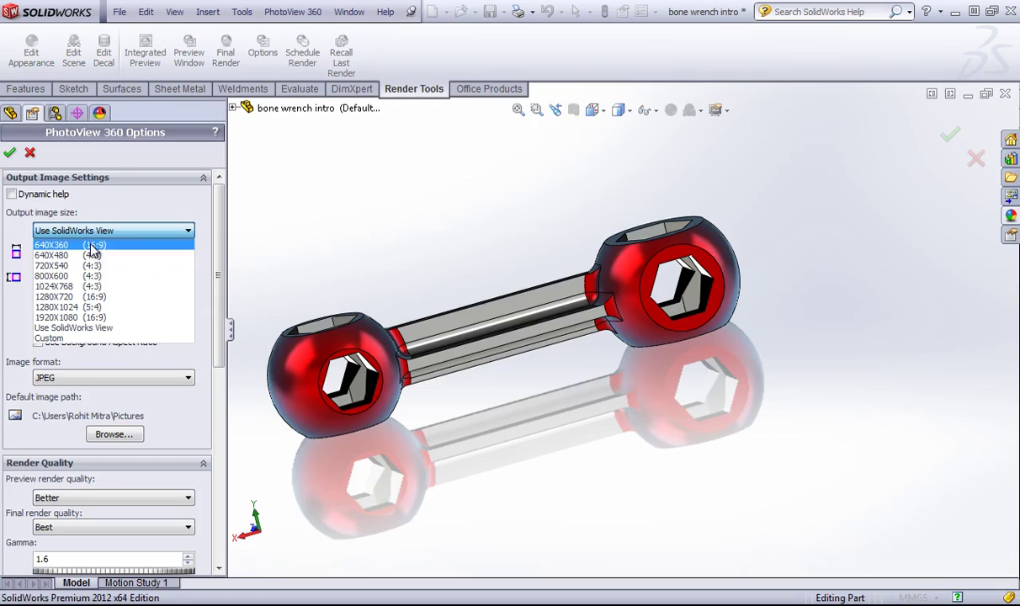
{"action": "left_click", "coordinate": [61, 276]}
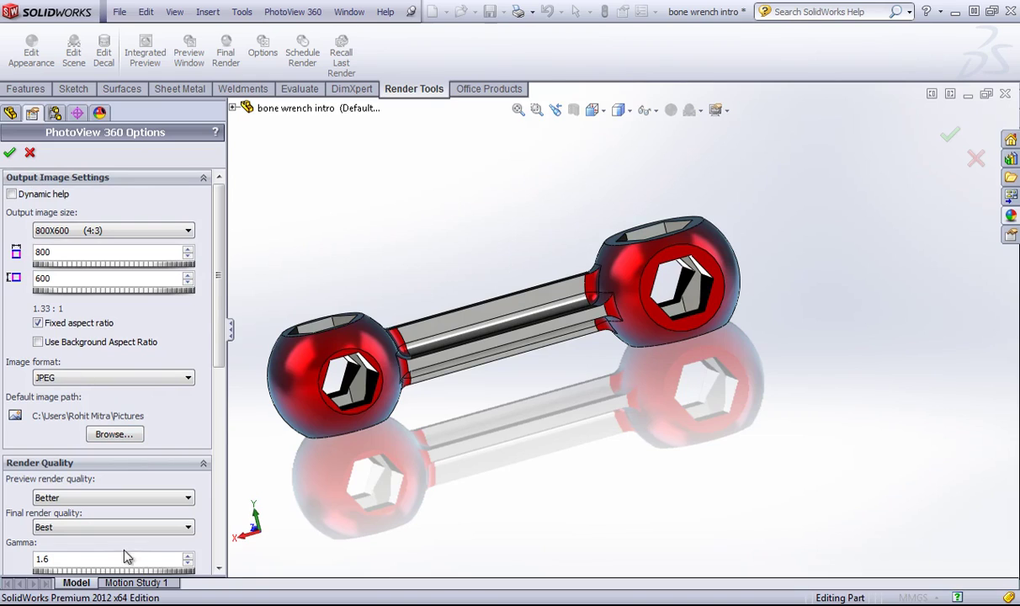
{"action": "left_click", "coordinate": [87, 527]}
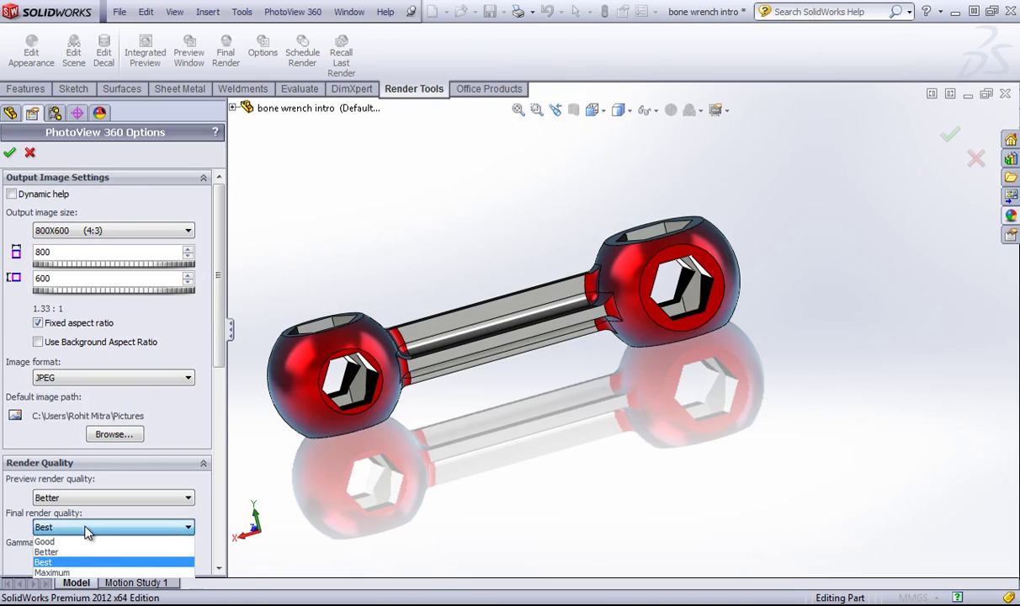
{"action": "left_click", "coordinate": [43, 543]}
{"action": "left_click", "coordinate": [69, 498]}
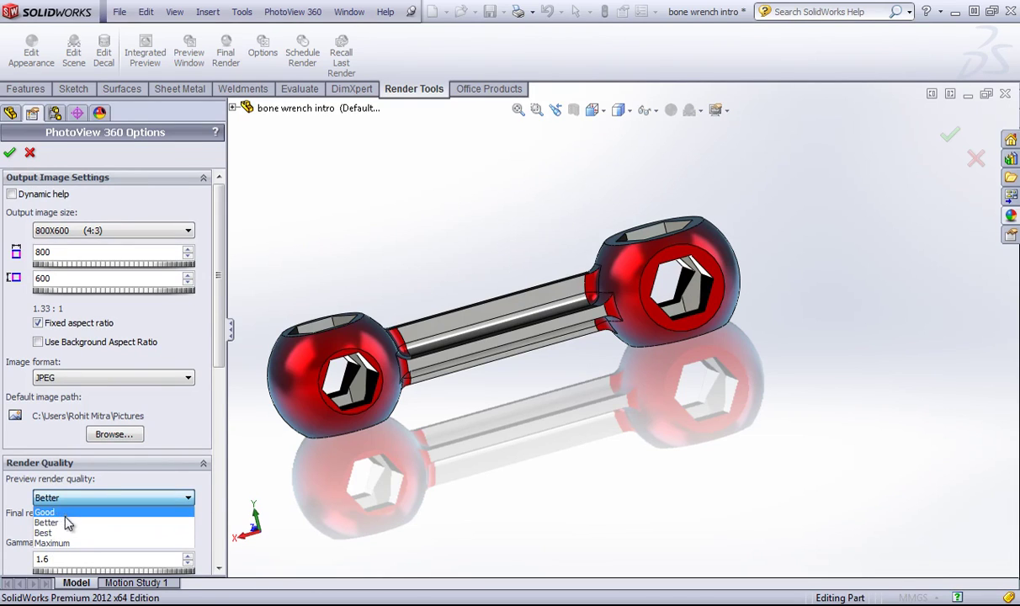
{"action": "left_click", "coordinate": [51, 512]}
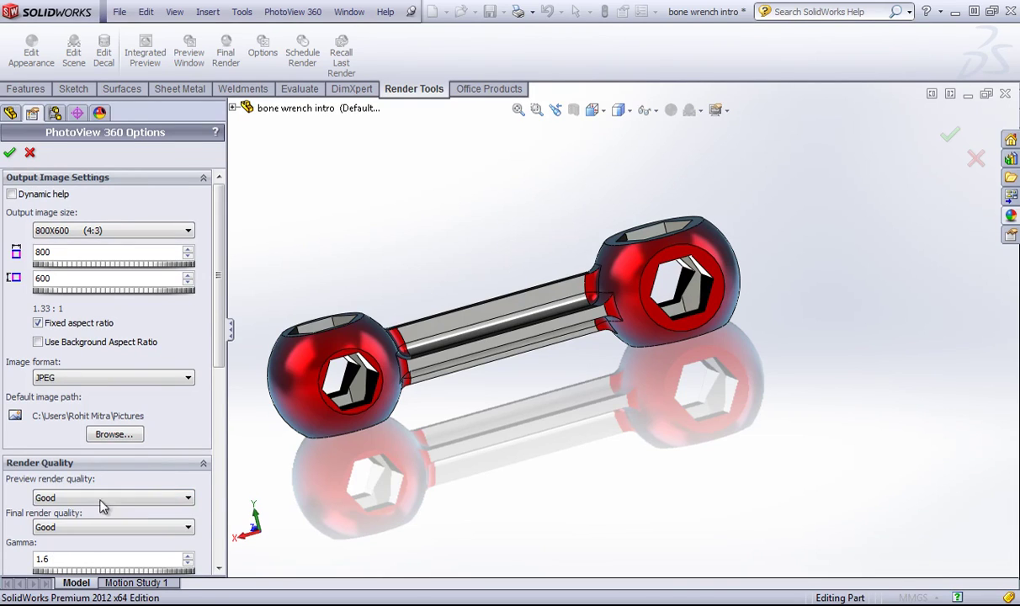
{"action": "left_click", "coordinate": [10, 154]}
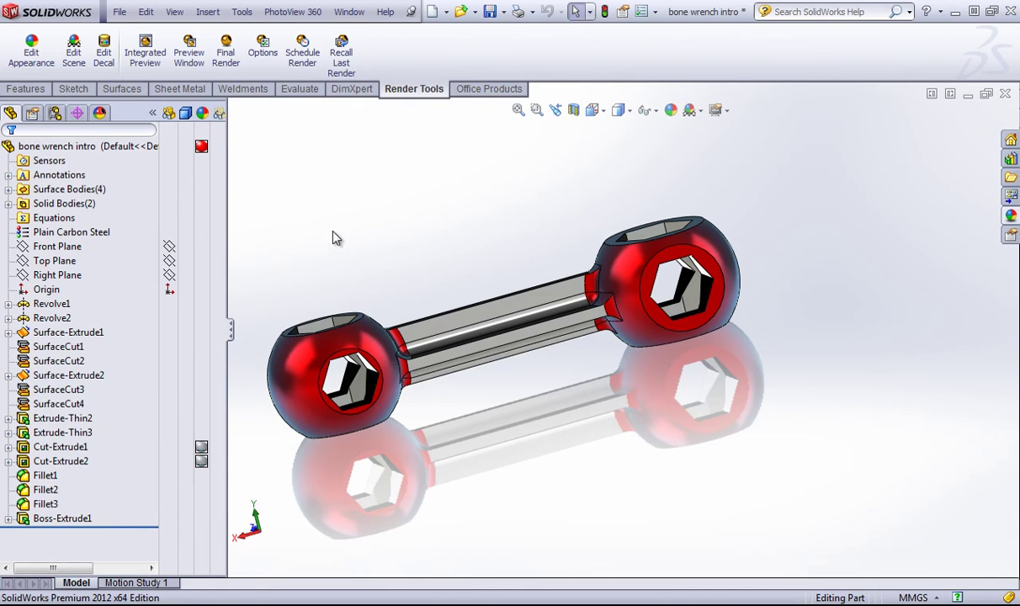
- Preview the wrench in the render preview window, run a final render to inspect it, and close the render windows
{"action": "left_click", "coordinate": [189, 52]}
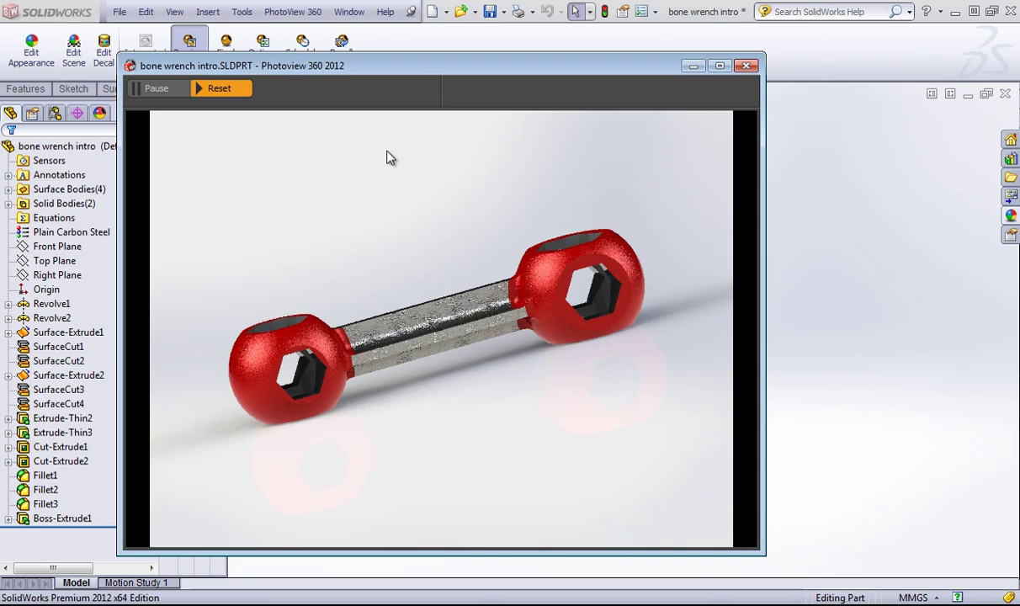
{"action": "left_click", "coordinate": [746, 65]}
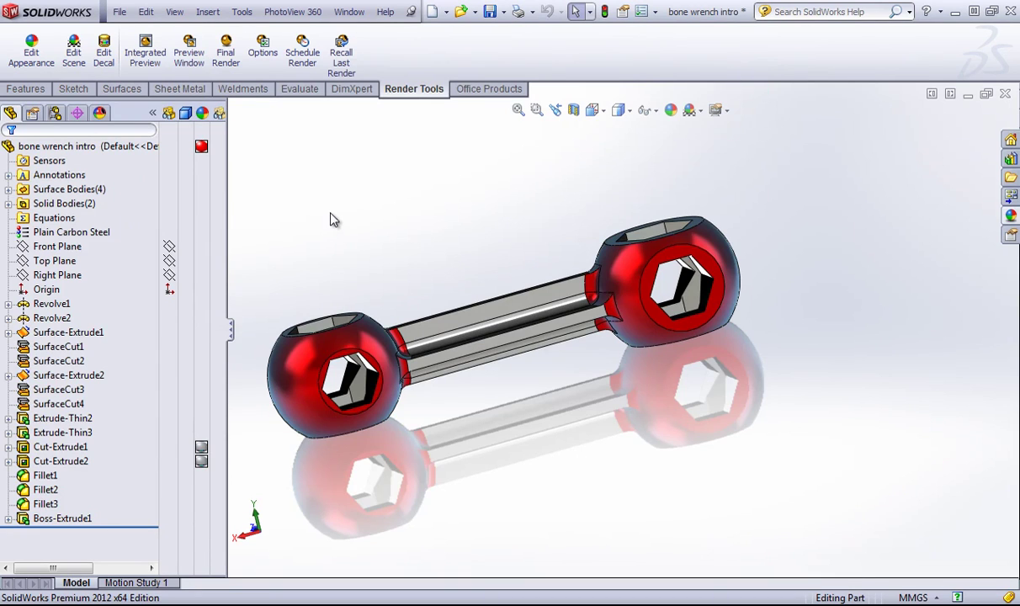
{"action": "left_click", "coordinate": [228, 54]}
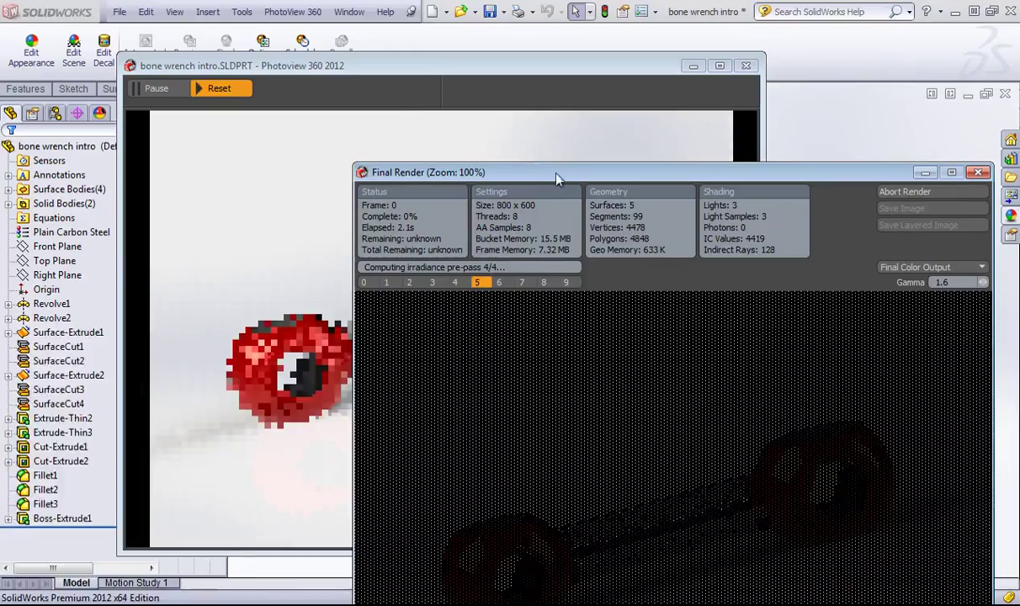
{"action": "left_click_drag", "start_coordinate": [556, 178], "coordinate": [371, 55]}
{"action": "left_click_drag", "start_coordinate": [368, 17], "coordinate": [367, 16]}
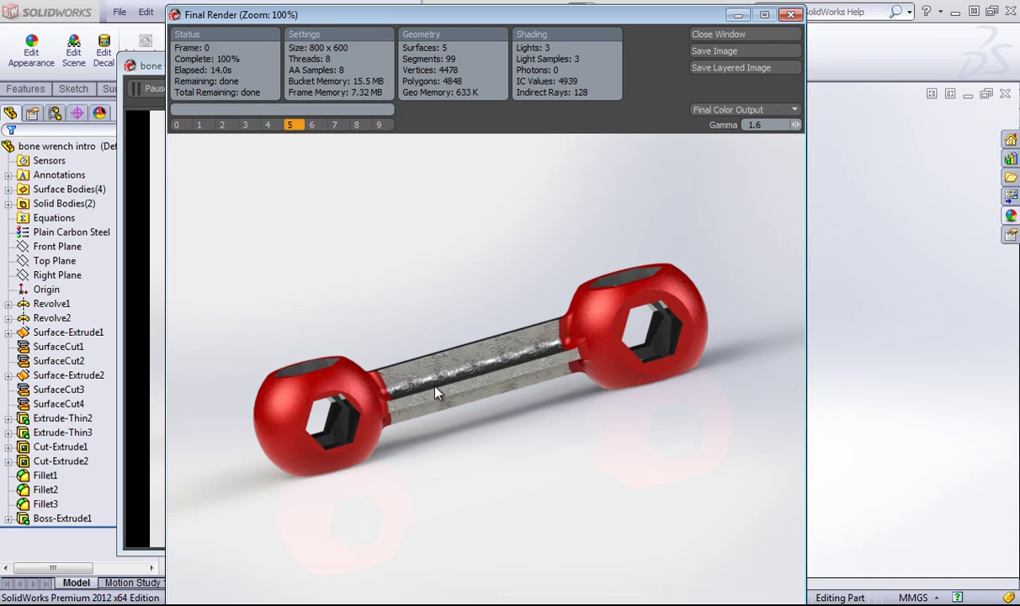
{"action": "left_click", "coordinate": [791, 17]}
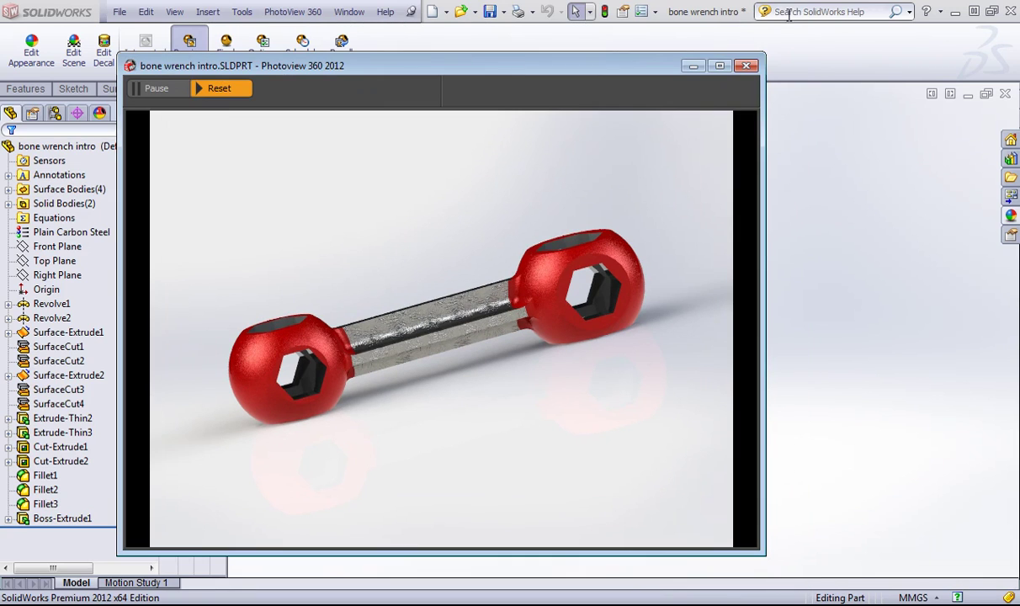
{"action": "left_click", "coordinate": [750, 64]}
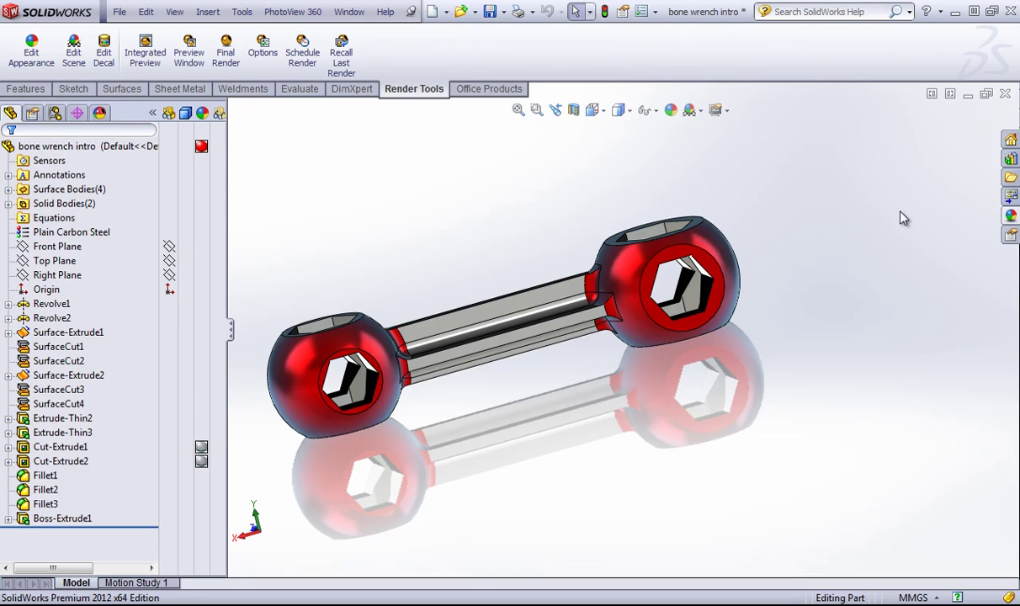
- Remove the wrench's part-level appearance and all remaining part appearances
{"action": "left_click", "coordinate": [203, 153]}
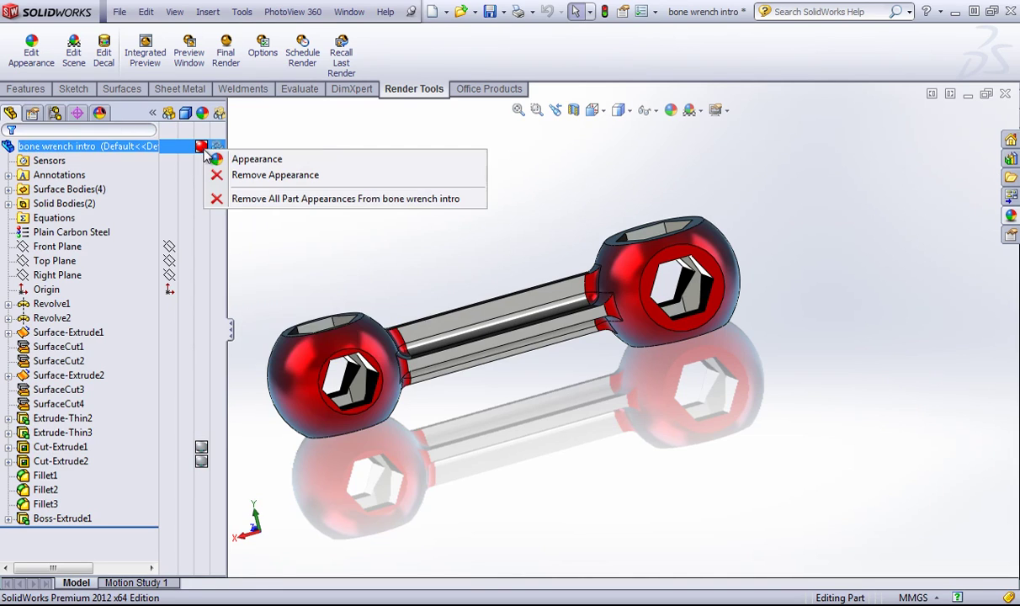
{"action": "left_click", "coordinate": [247, 175]}
{"action": "left_click", "coordinate": [202, 148]}
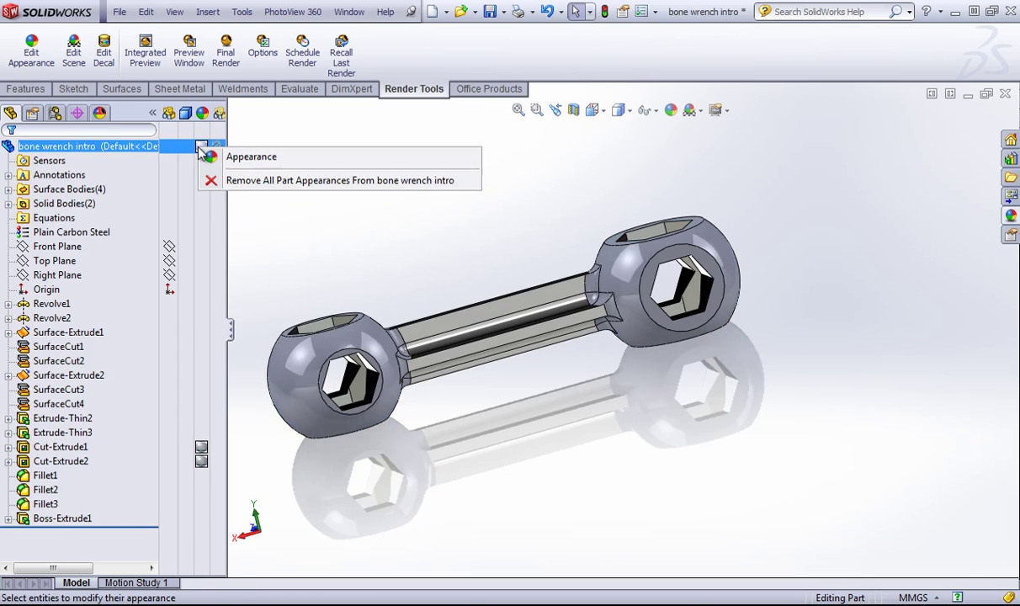
{"action": "left_click", "coordinate": [244, 181]}
{"action": "left_click", "coordinate": [100, 71]}
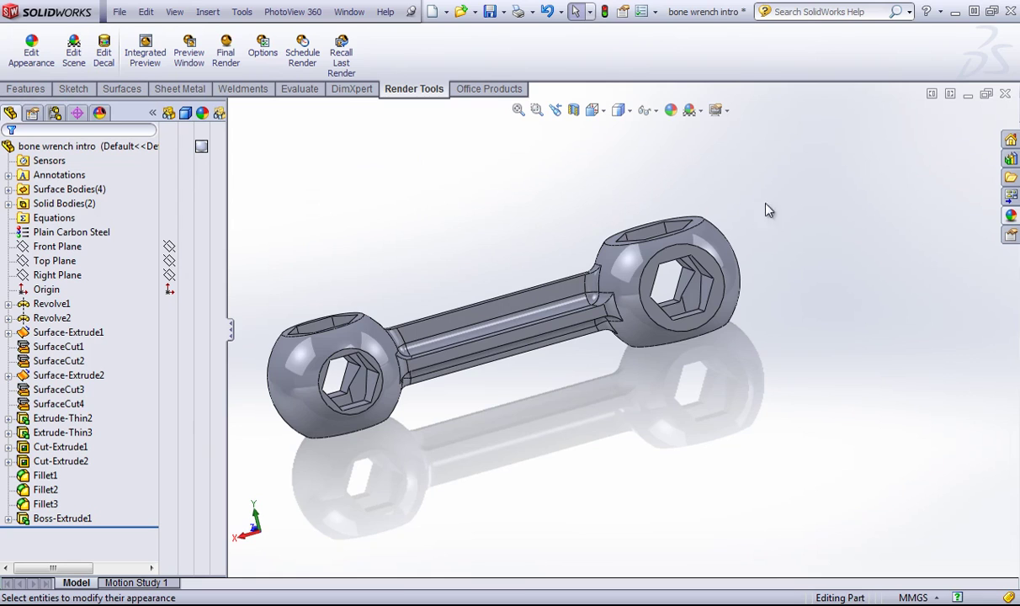
- Apply the red high gloss plastic appearance to the whole wrench
{"action": "left_click", "coordinate": [1011, 216]}
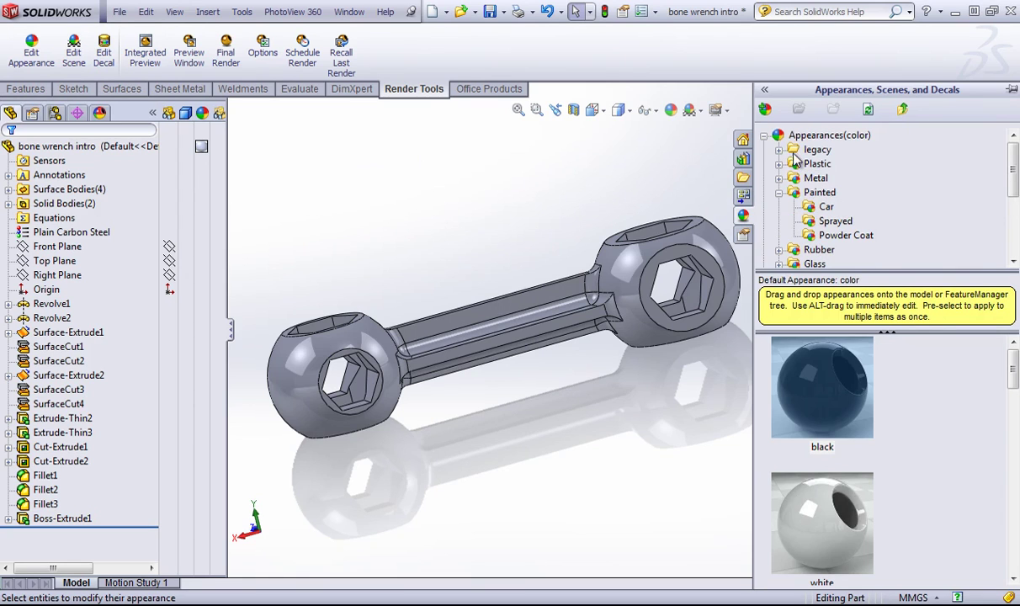
{"action": "left_click", "coordinate": [814, 164]}
{"action": "left_click", "coordinate": [780, 165]}
{"action": "left_click", "coordinate": [844, 151]}
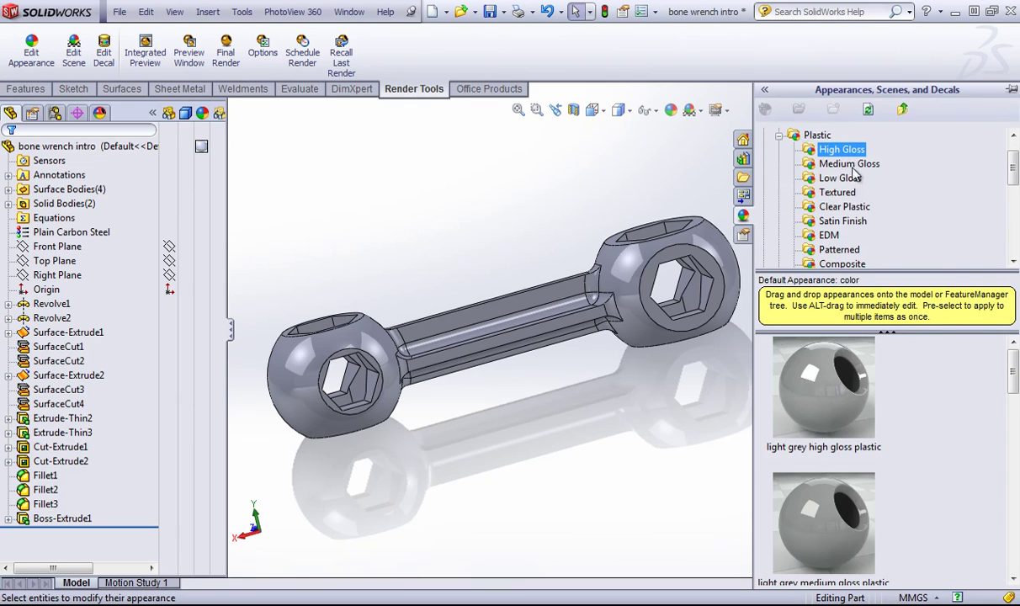
{"action": "scroll", "coordinate": [901, 473], "scroll_direction": "down", "scroll_amount": 8}
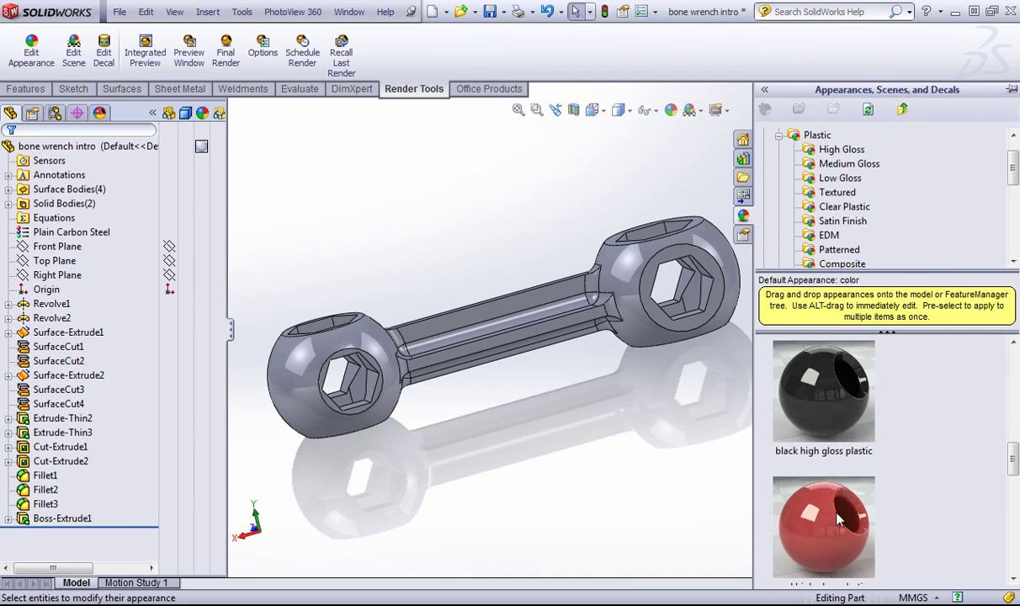
{"action": "left_click_drag", "start_coordinate": [837, 520], "coordinate": [690, 446]}
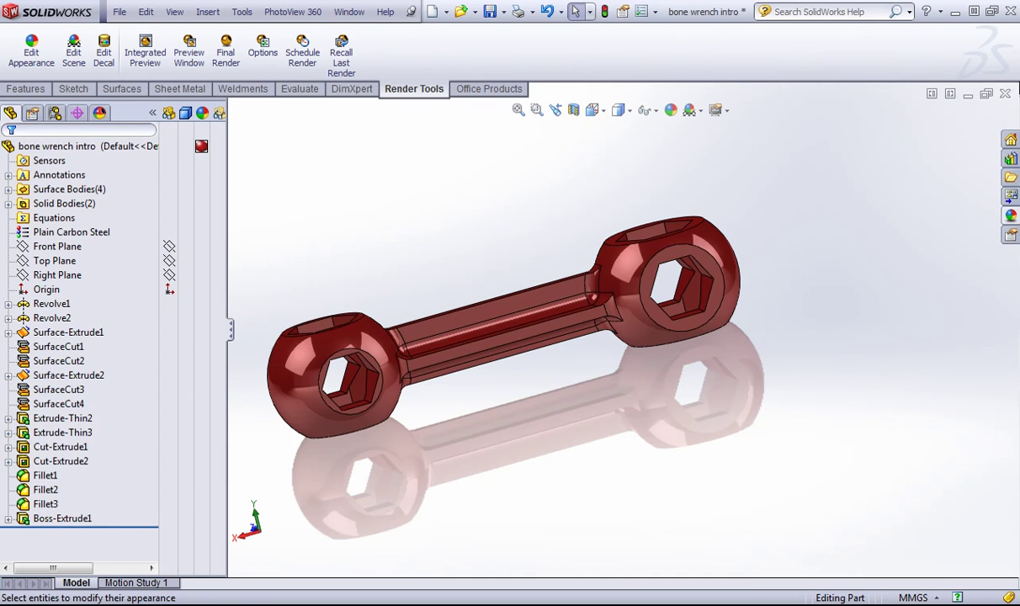
- Apply the red car paint appearance listed after gloss blue to the whole wrench
{"action": "left_click", "coordinate": [1012, 217]}
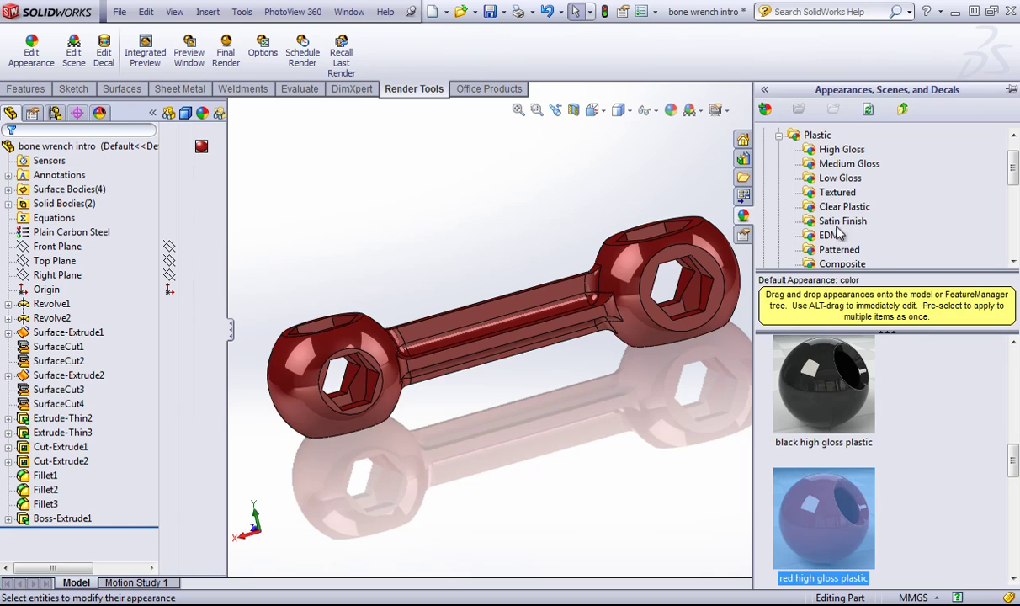
{"action": "scroll", "coordinate": [920, 411], "scroll_direction": "down", "scroll_amount": 5}
{"action": "left_click", "coordinate": [778, 136]}
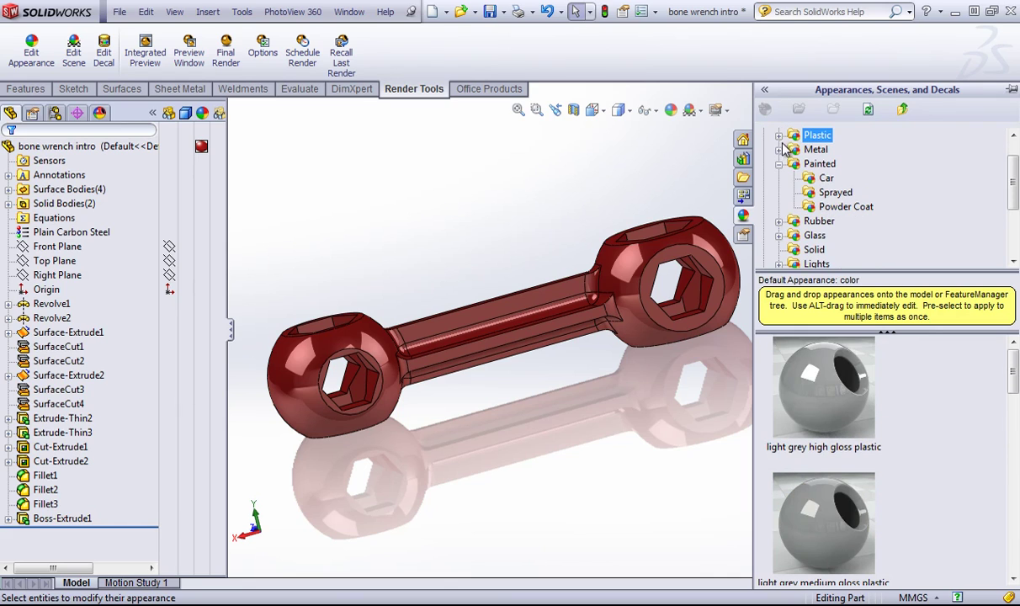
{"action": "left_click", "coordinate": [824, 180]}
{"action": "left_click", "coordinate": [940, 443]}
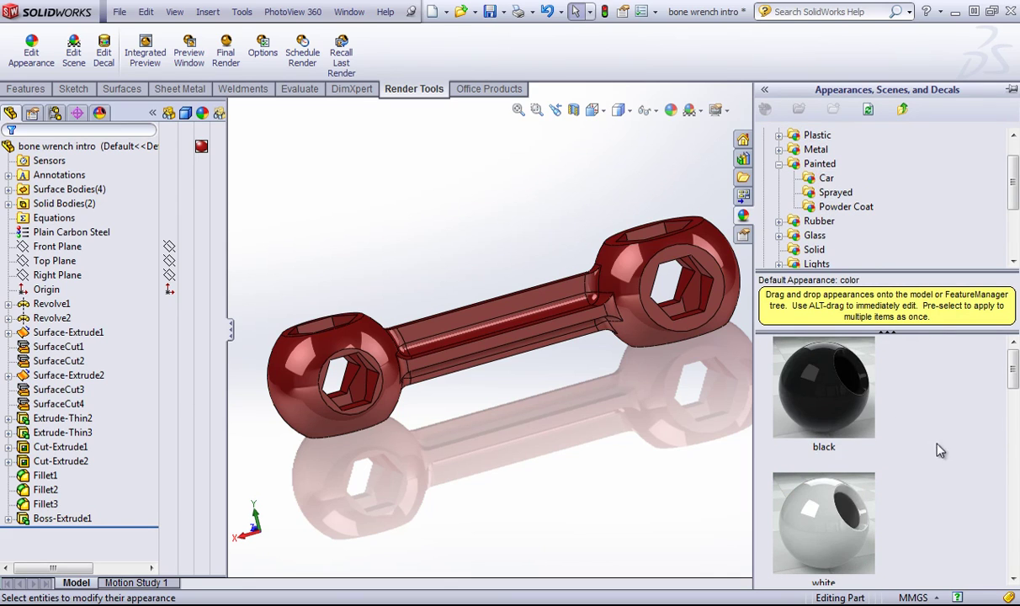
{"action": "scroll", "coordinate": [918, 391], "scroll_direction": "down", "scroll_amount": 5}
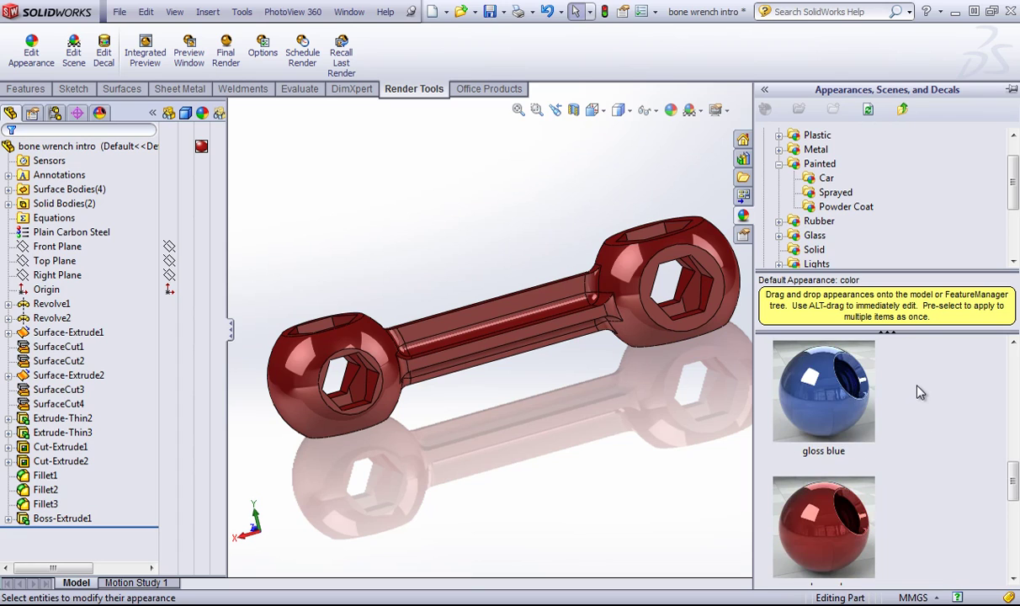
{"action": "left_click_drag", "start_coordinate": [823, 539], "coordinate": [596, 477]}
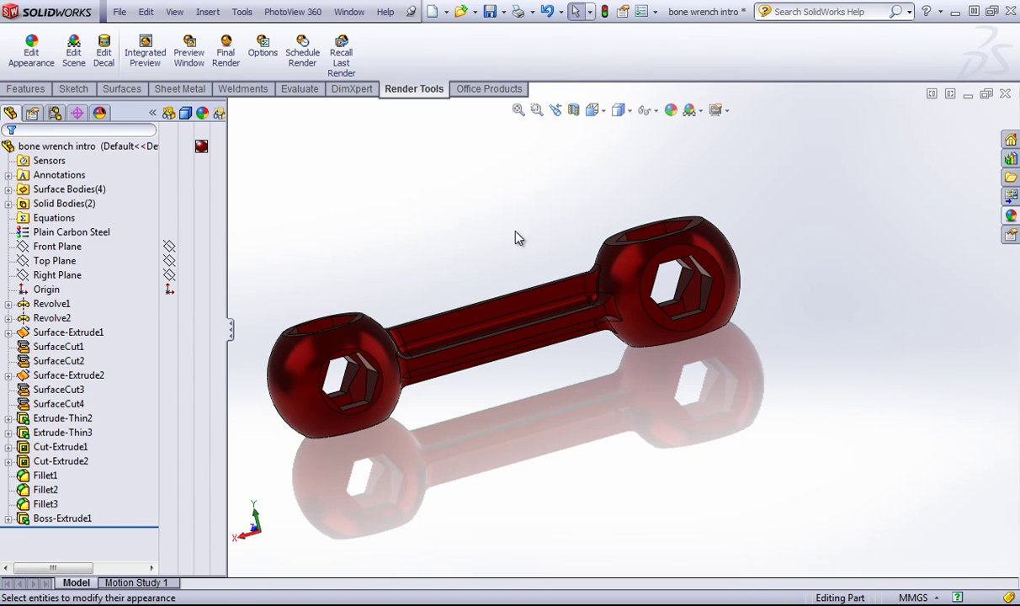
- Run a final render of the wrench and save the image to the Desktop as a JPEG named test
{"action": "left_click", "coordinate": [227, 55]}
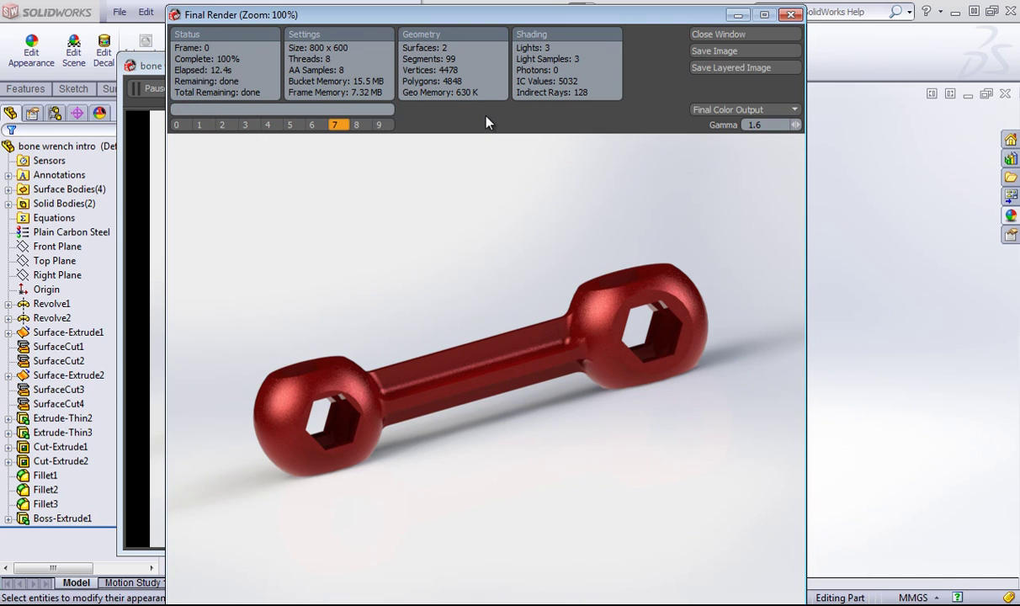
{"action": "left_click", "coordinate": [722, 51]}
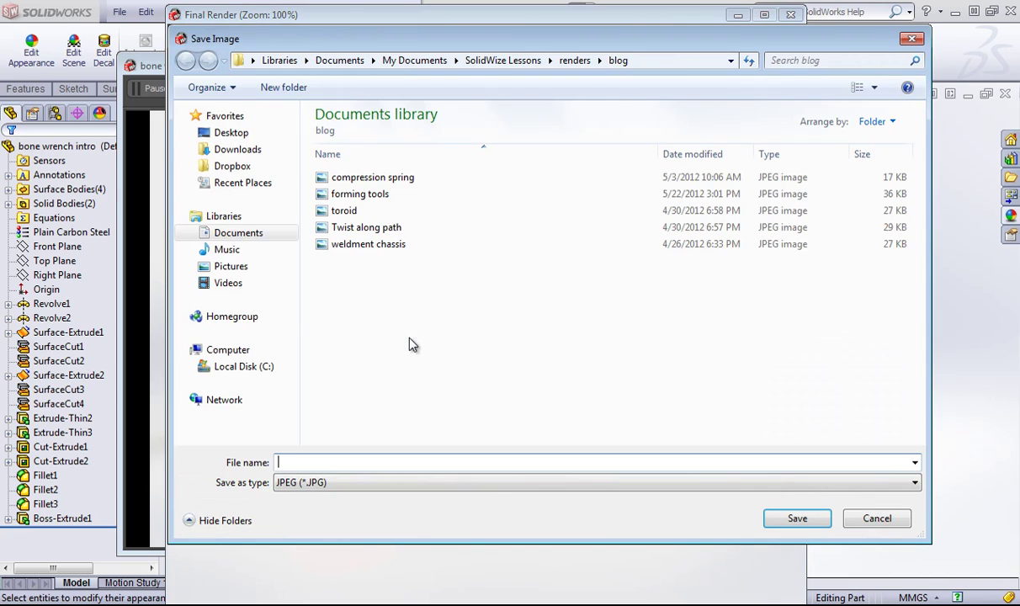
{"action": "left_click", "coordinate": [238, 132]}
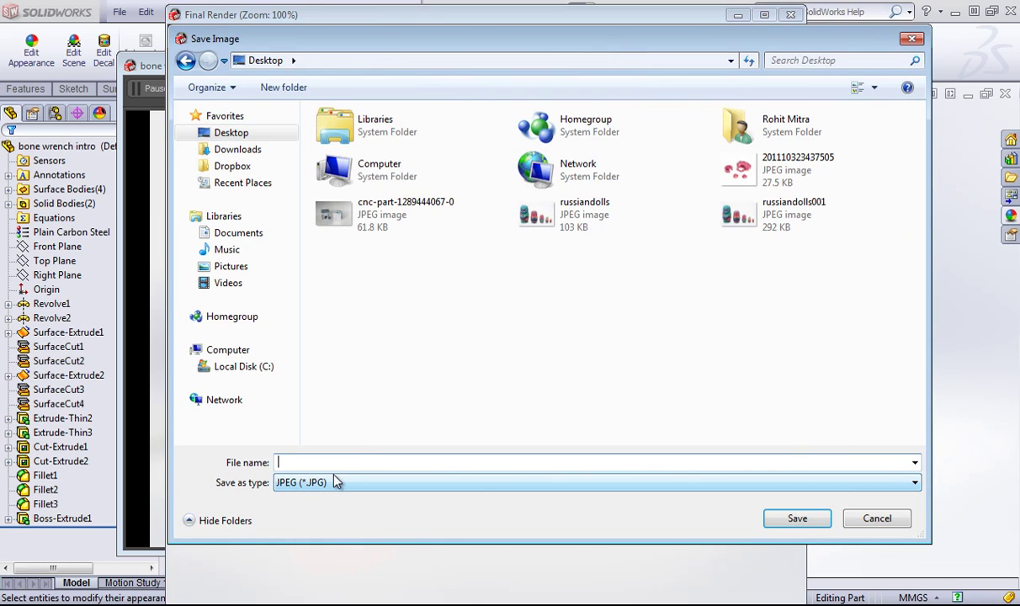
{"action": "type", "text": "test"}
{"action": "key", "text": "Return"}
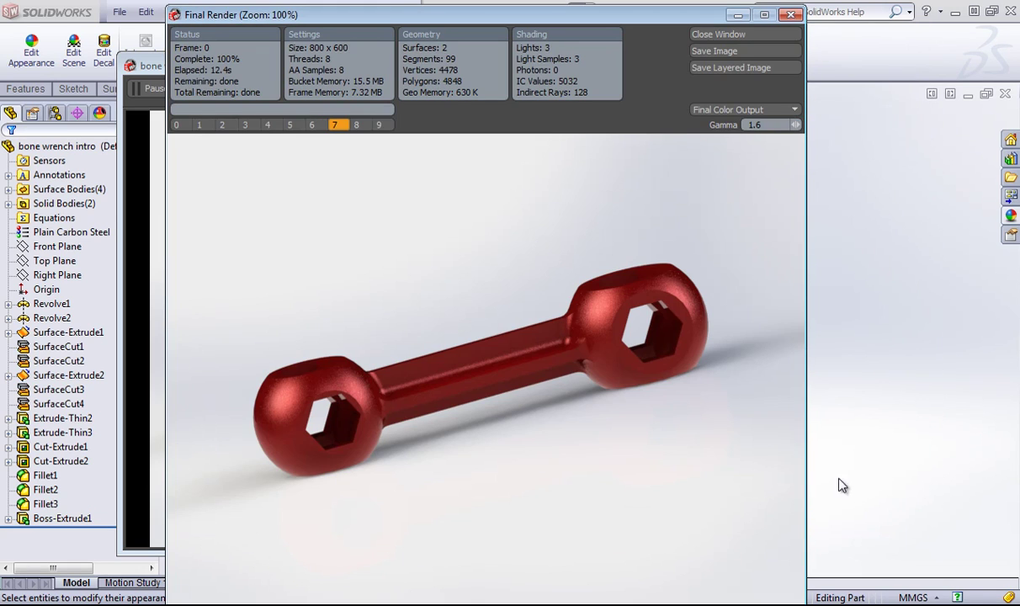